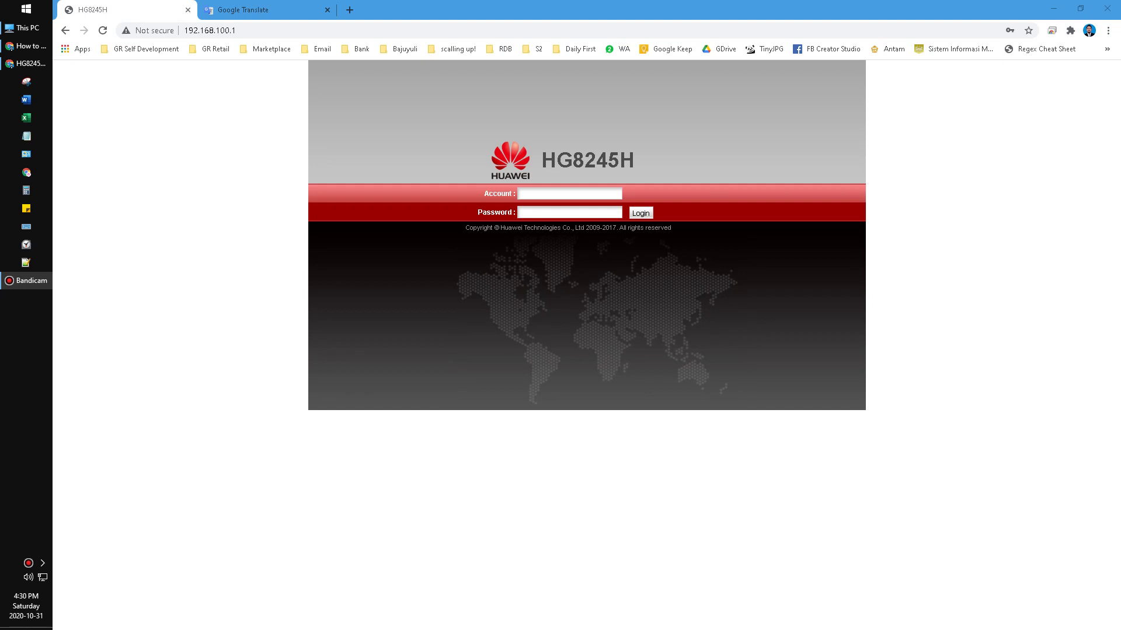
# Adjust the browser window and view on the router login page
pyautogui.click(1007, 376)
pyautogui.moveTo(251, 480); pyautogui.dragTo(638, 288)
pyautogui.moveTo(701, 86)
pyautogui.mouseDown()
pyautogui.moveTo(450, 62)
pyautogui.moveTo(639, 84)
pyautogui.mouseUp()
pyautogui.moveTo(695, 113)
pyautogui.mouseDown()
pyautogui.moveTo(648, 153)
pyautogui.moveTo(675, 165)
pyautogui.mouseUp()
pyautogui.moveTo(630, 122)
pyautogui.mouseDown()
pyautogui.moveTo(596, 116)
pyautogui.moveTo(643, 118)
pyautogui.moveTo(686, 169)
pyautogui.mouseUp()
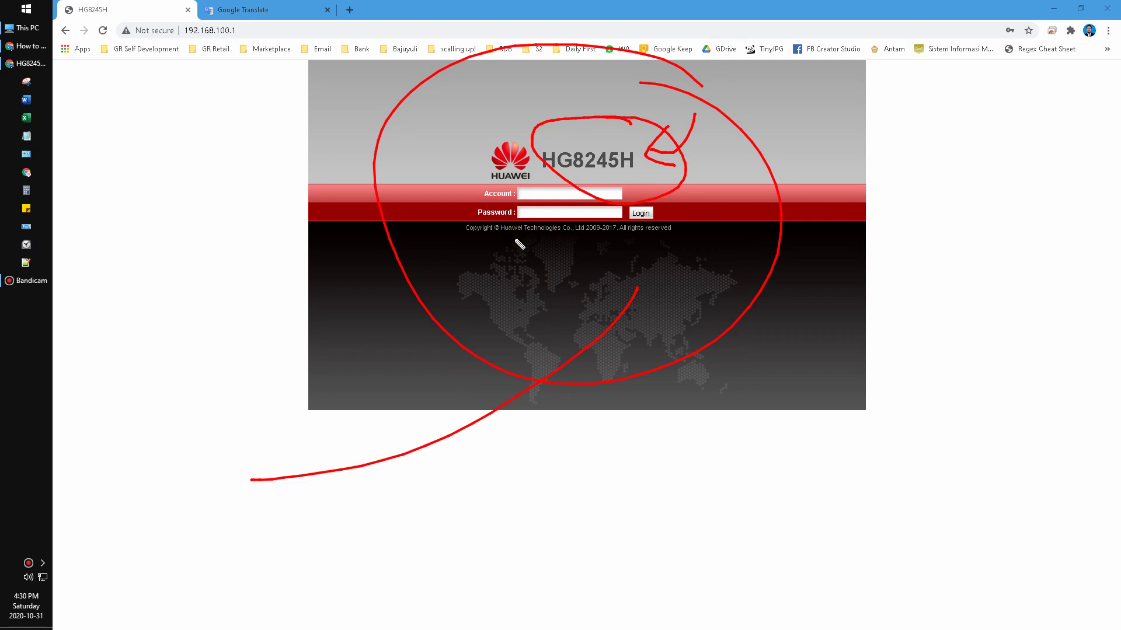
pyautogui.click(376, 187)
# Pick the saved Admin login from the Account autofill list to fill username and password
pyautogui.moveTo(157, 384)
pyautogui.mouseDown()
pyautogui.moveTo(225, 67)
pyautogui.moveTo(200, 63)
pyautogui.moveTo(282, 76)
pyautogui.mouseUp()
pyautogui.moveTo(257, 21)
pyautogui.mouseDown()
pyautogui.moveTo(245, 10)
pyautogui.moveTo(230, 58)
pyautogui.moveTo(195, 56)
pyautogui.mouseUp()
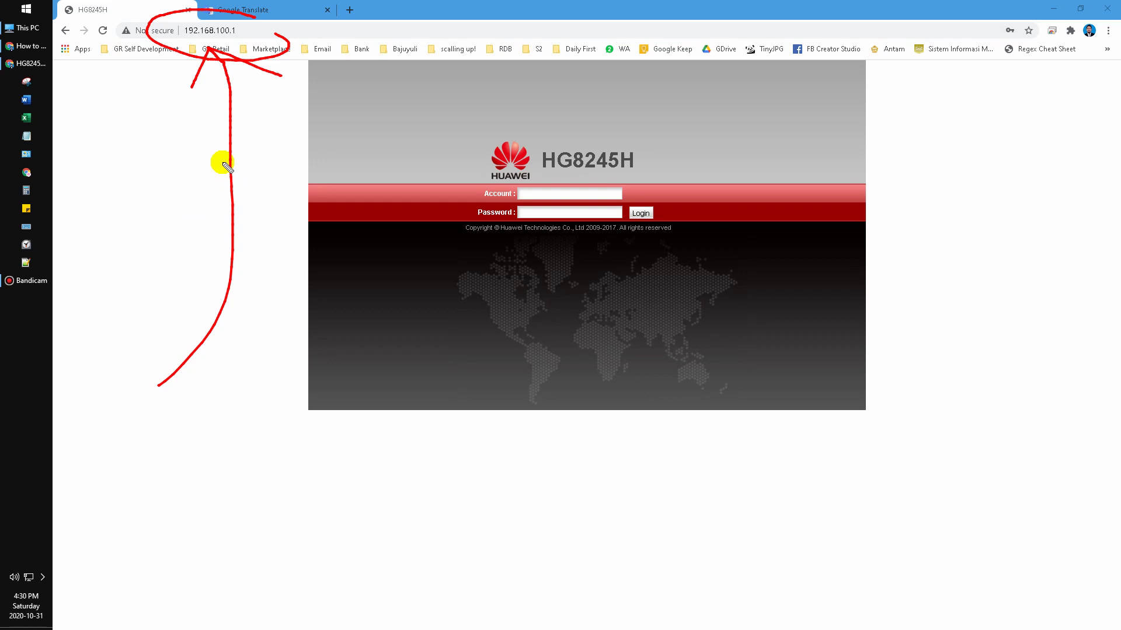
pyautogui.moveTo(664, 96)
pyautogui.mouseDown()
pyautogui.moveTo(300, 29)
pyautogui.moveTo(349, 51)
pyautogui.mouseUp()
pyautogui.moveTo(229, 14)
pyautogui.mouseDown()
pyautogui.moveTo(212, 23)
pyautogui.moveTo(220, 8)
pyautogui.mouseUp()
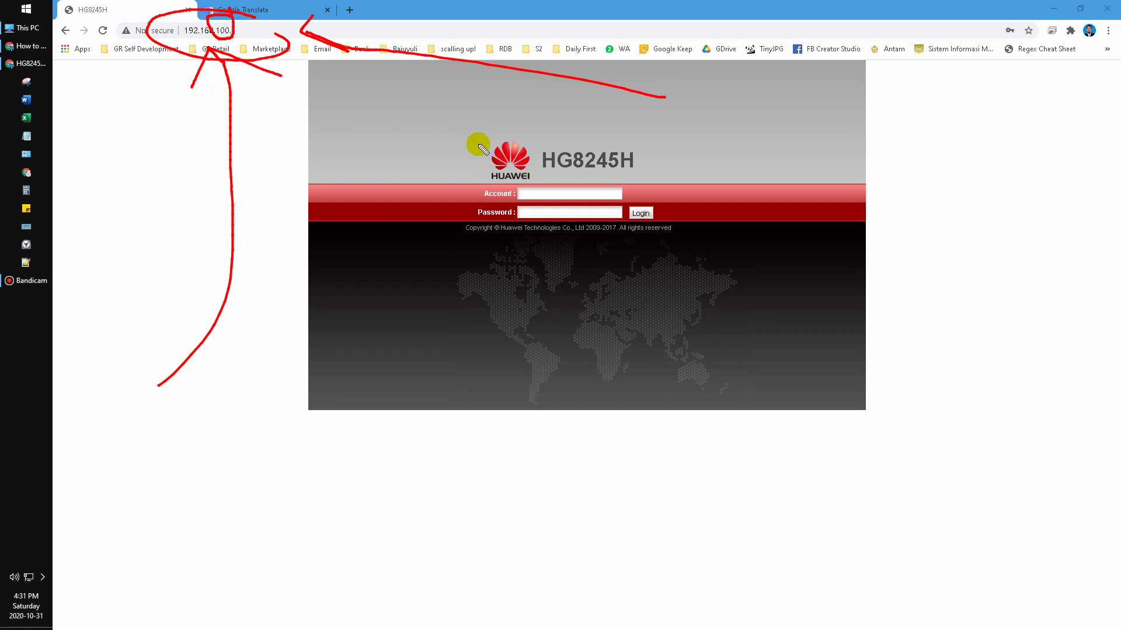
pyautogui.click(596, 194)
pyautogui.click(580, 217)
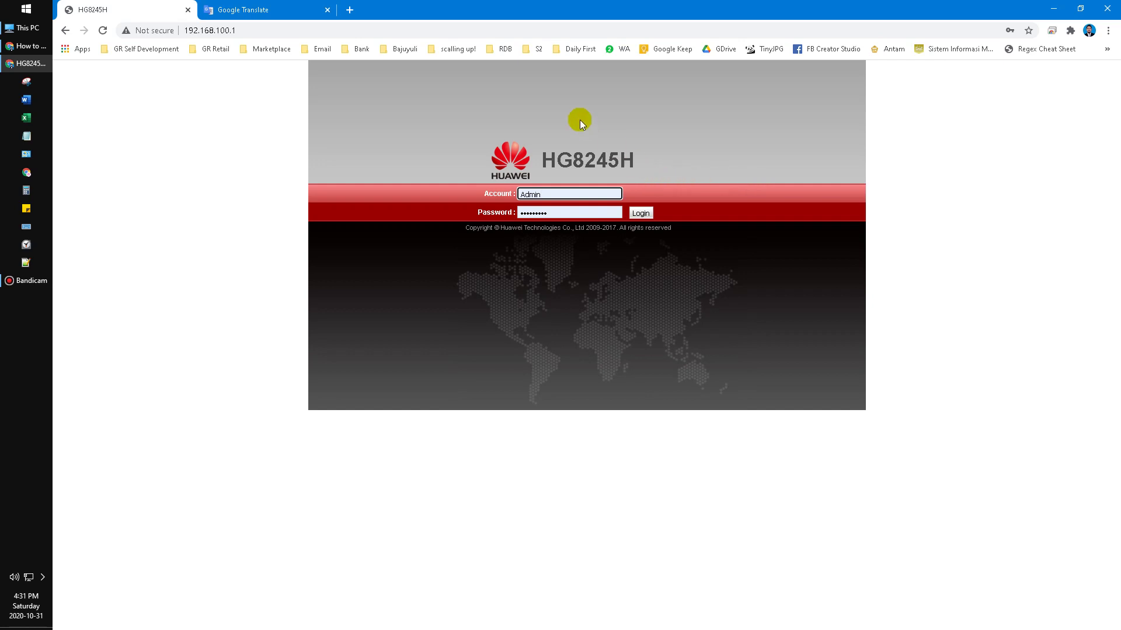
# Log in and zoom the router page to 150% on Device Information
pyautogui.click(649, 217)
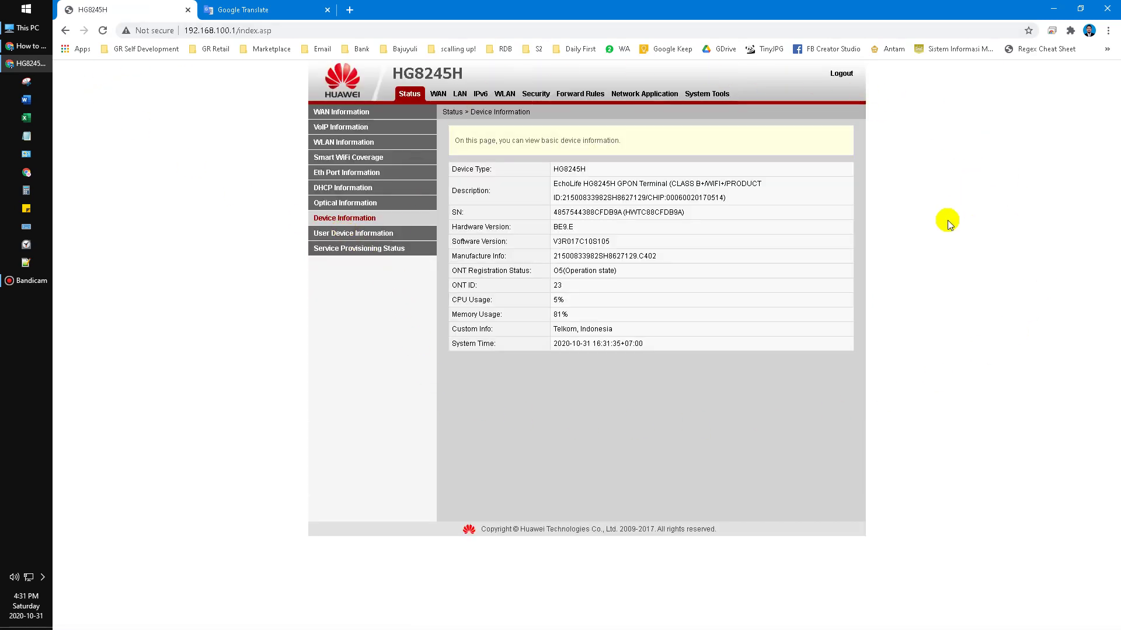
pyautogui.hotkey('ctrl', '+')
pyautogui.hotkey('ctrl', '+')
pyautogui.hotkey('ctrl', '+')
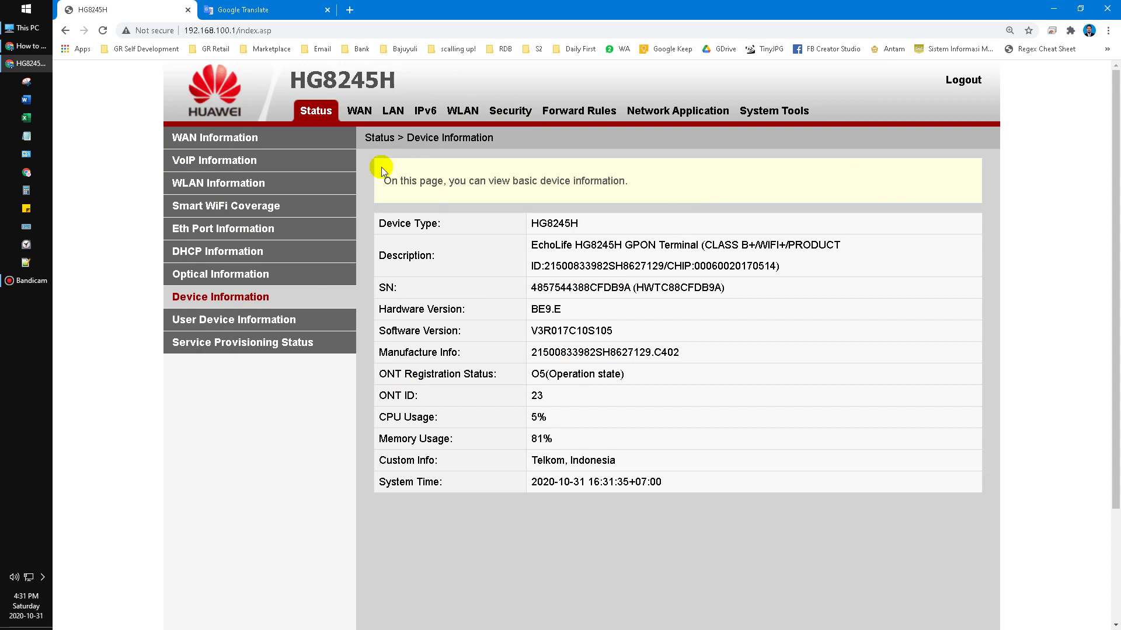
pyautogui.moveTo(280, 438)
pyautogui.mouseDown()
pyautogui.moveTo(431, 270)
pyautogui.moveTo(453, 158)
pyautogui.moveTo(435, 166)
pyautogui.mouseUp()
pyautogui.moveTo(516, 173)
pyautogui.mouseDown()
pyautogui.moveTo(493, 87)
pyautogui.moveTo(493, 117)
pyautogui.moveTo(464, 99)
pyautogui.mouseUp()
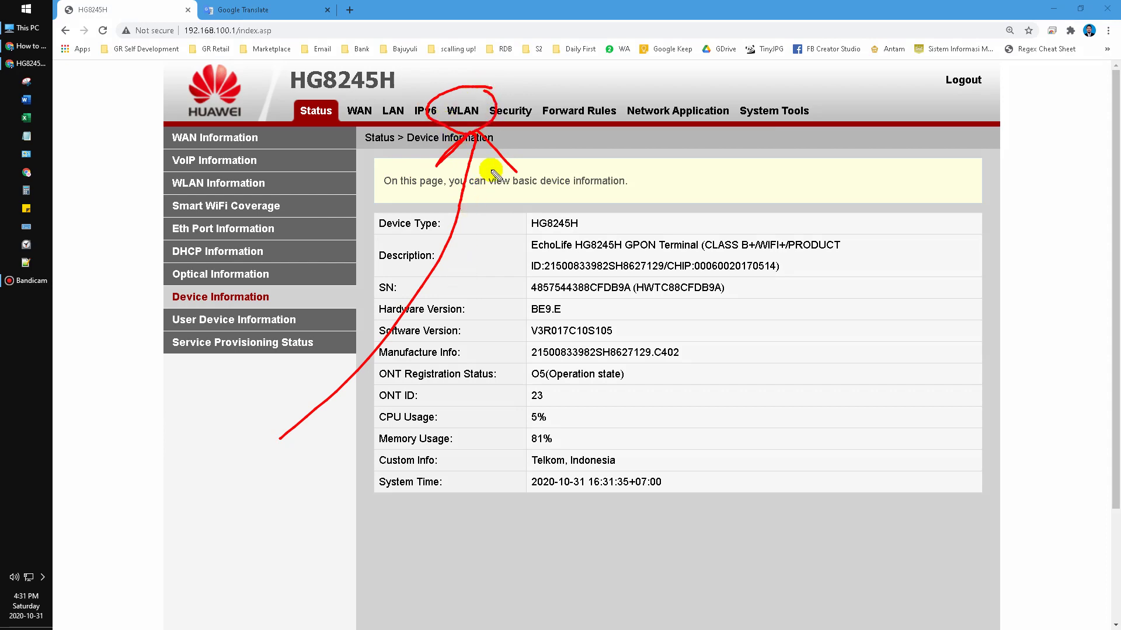
# Go to the WLAN tab and scroll down the WLAN Basic Configuration page
pyautogui.click(464, 111)
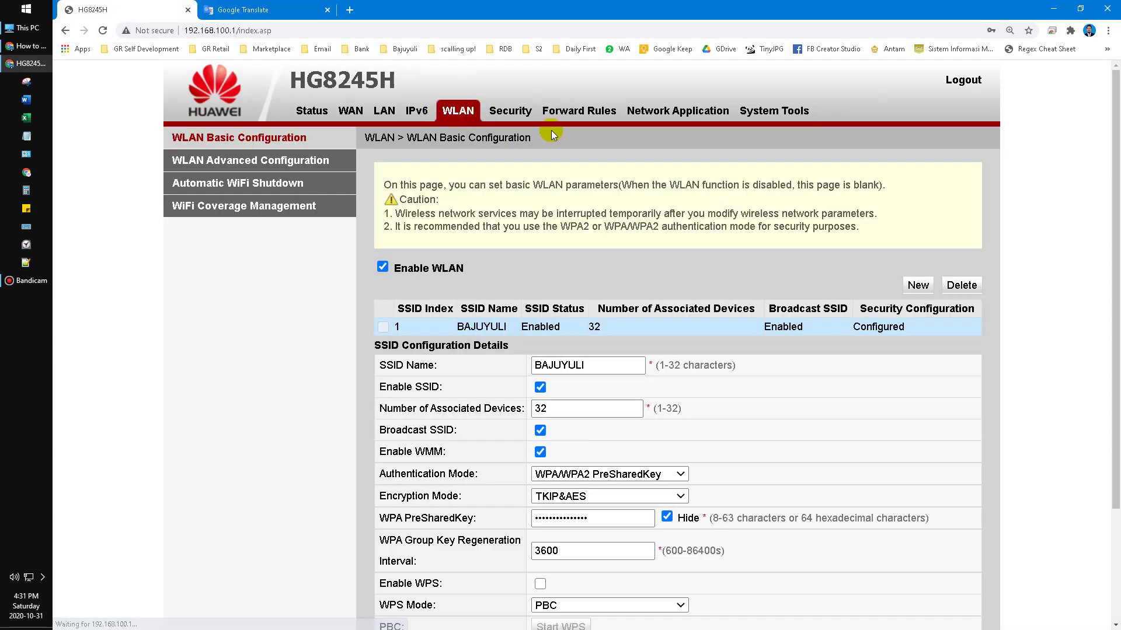
pyautogui.scroll(-2, 858, 183)
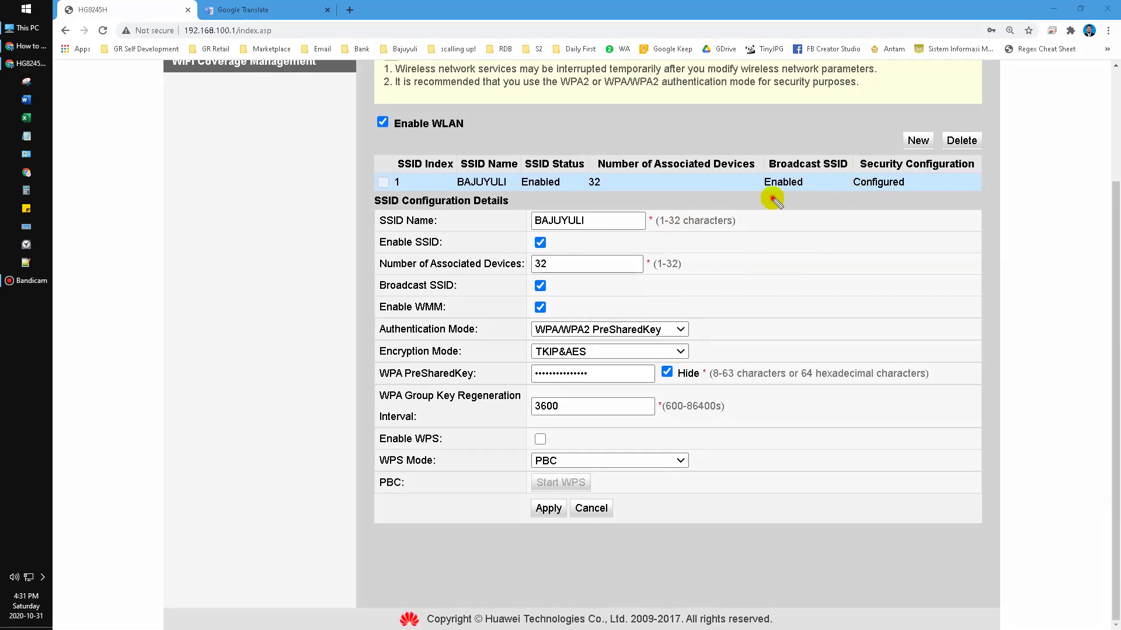
pyautogui.moveTo(773, 198)
pyautogui.mouseDown()
pyautogui.moveTo(597, 220)
pyautogui.moveTo(600, 256)
pyautogui.mouseUp()
pyautogui.moveTo(602, 218); pyautogui.dragTo(628, 227)
pyautogui.moveTo(625, 184); pyautogui.dragTo(565, 193)
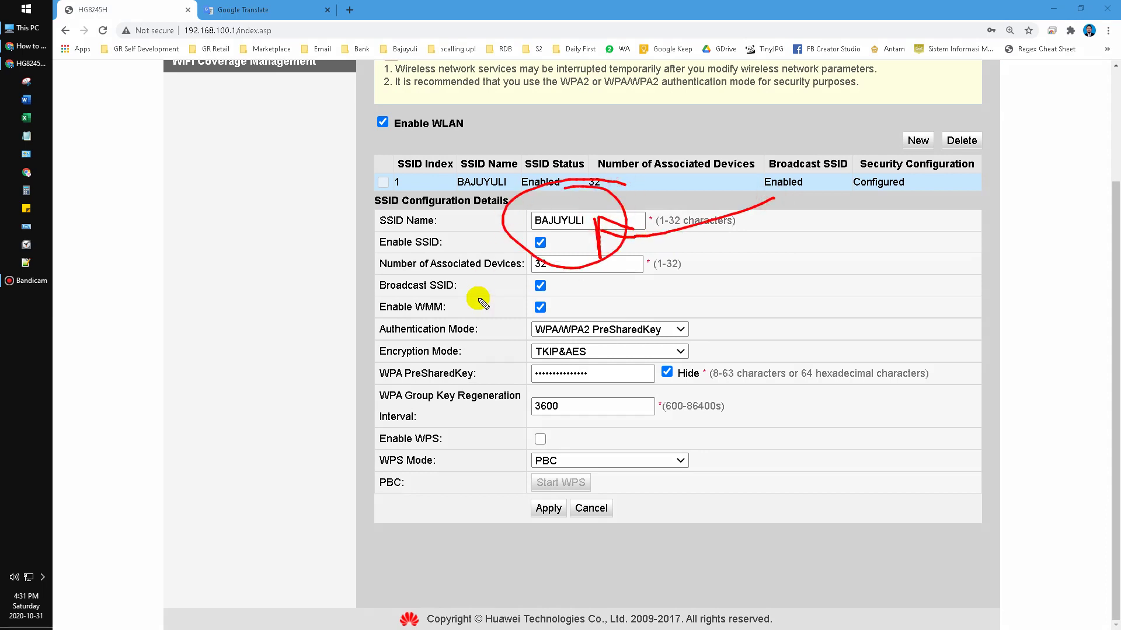
pyautogui.press('Escape')
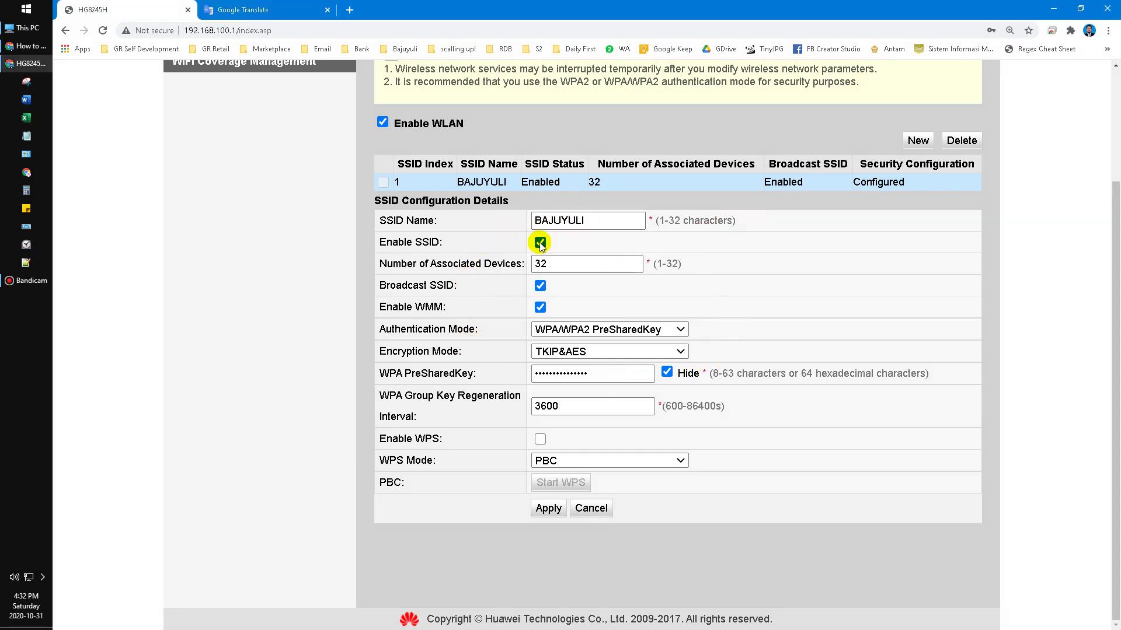
# Check the Encryption and Authentication Mode dropdowns, leaving TKIP&AES and WPA/WPA2 PreSharedKey
pyautogui.click(572, 353)
pyautogui.click(587, 331)
pyautogui.click(587, 331)
pyautogui.click(588, 331)
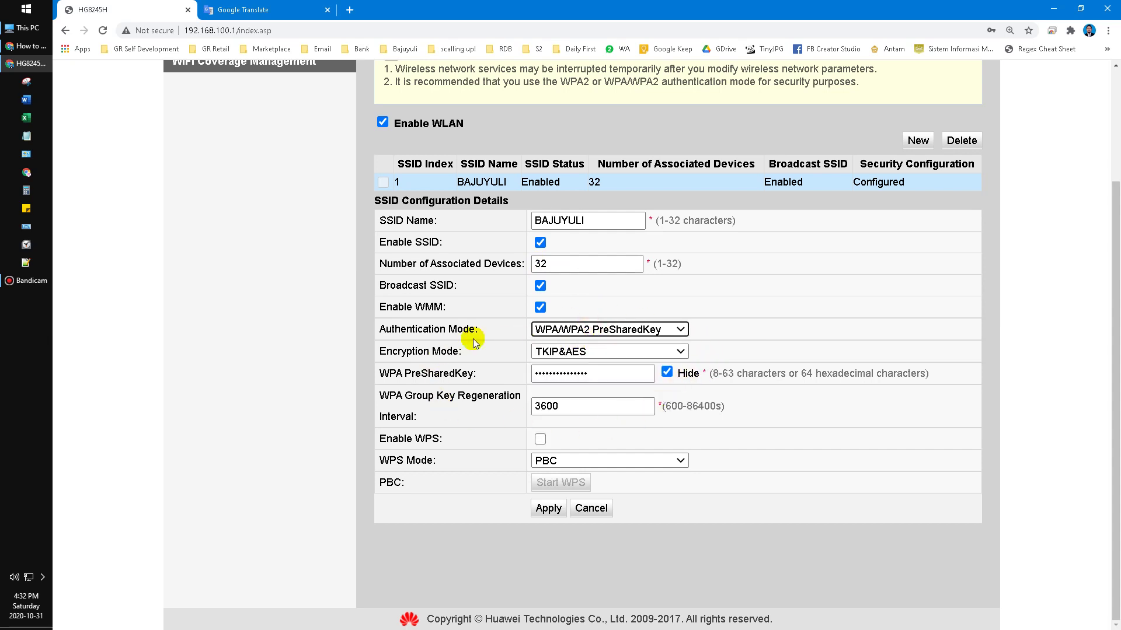
# Overwrite the WPA PreSharedKey with the new Wi-Fi password and uncheck Hide
pyautogui.click(613, 375)
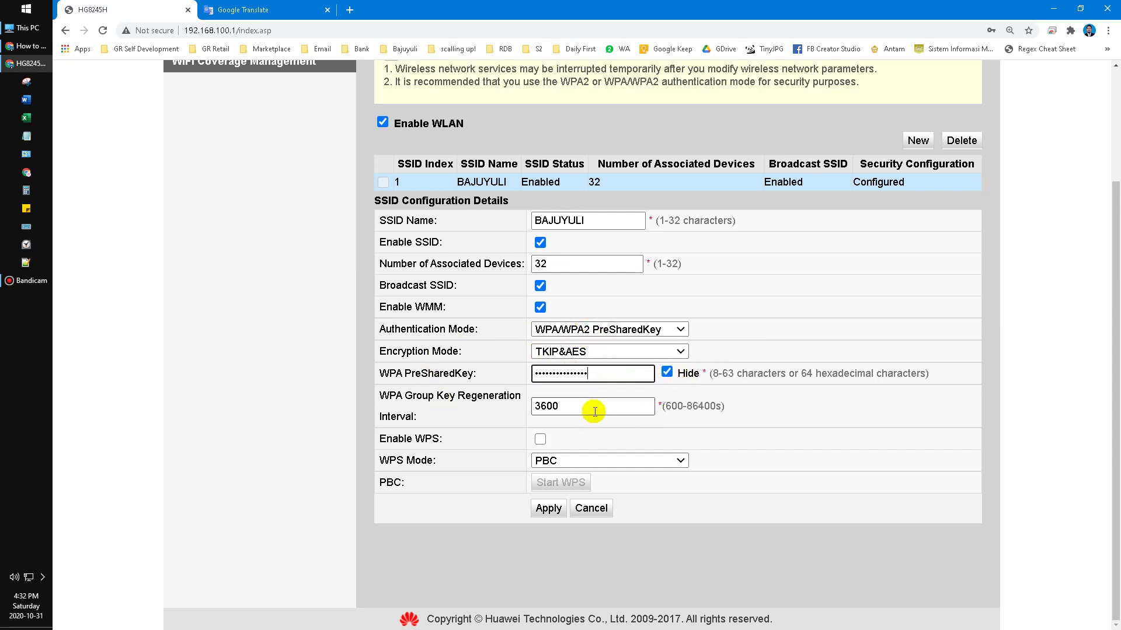
pyautogui.hotkey('ctrl', 'a')
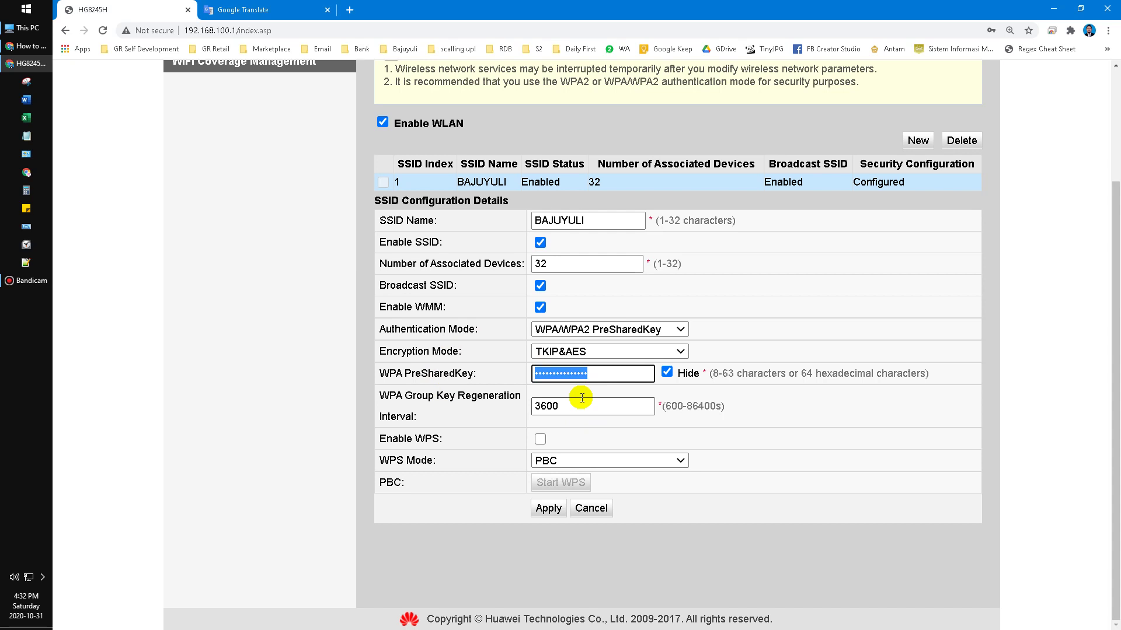
pyautogui.write('**********')
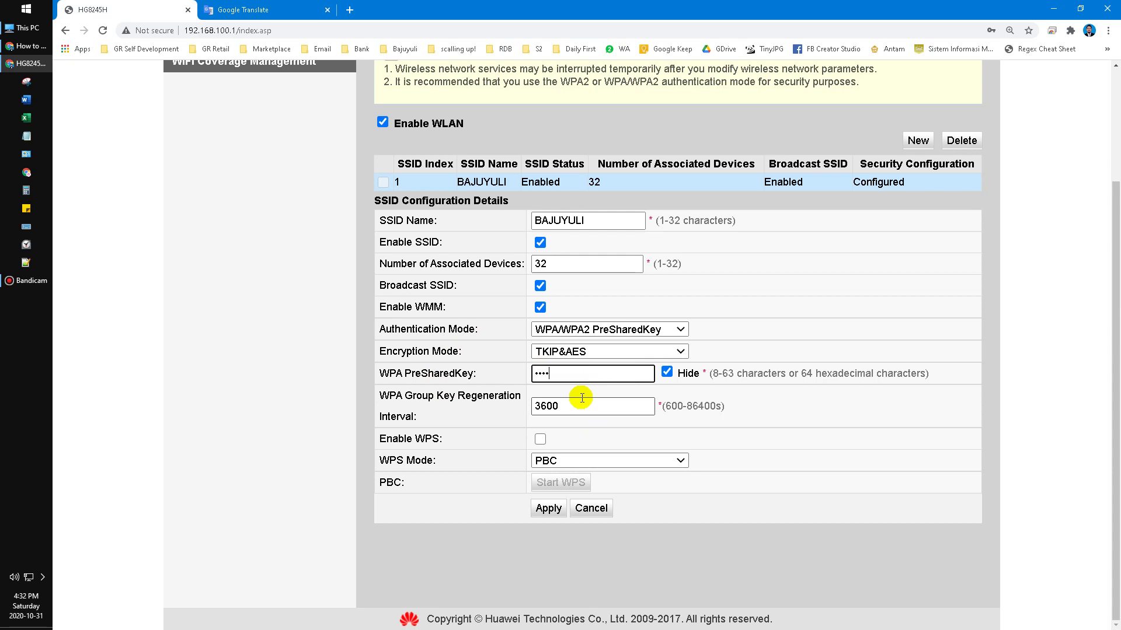
pyautogui.write('****')
pyautogui.click(668, 372)
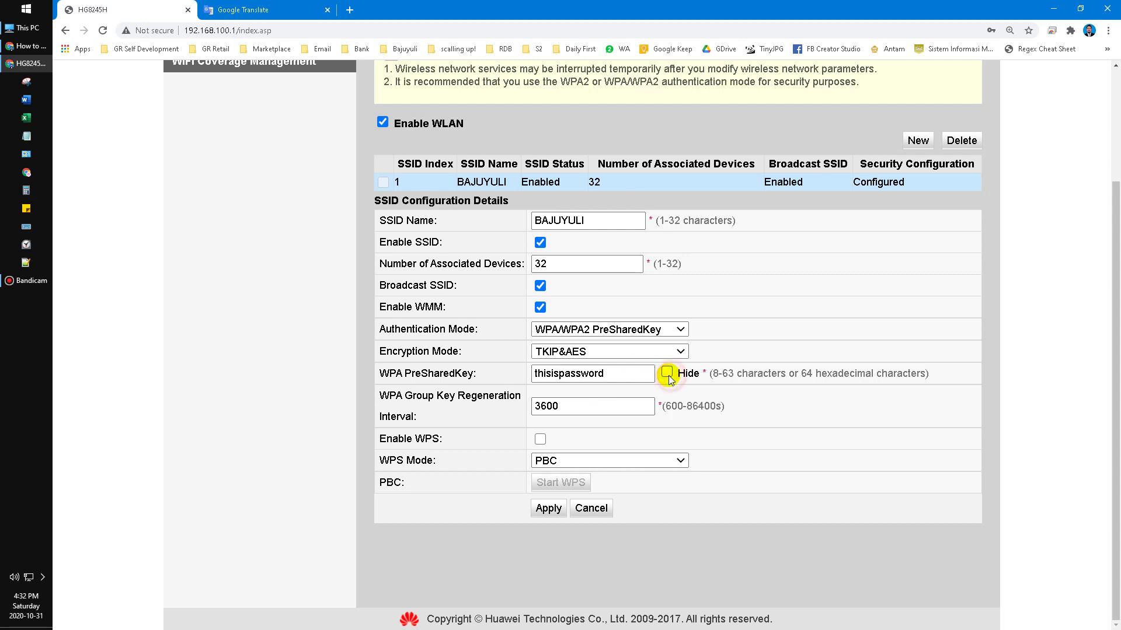
pyautogui.moveTo(690, 322)
pyautogui.mouseDown()
pyautogui.moveTo(682, 341)
pyautogui.moveTo(626, 371)
pyautogui.moveTo(636, 394)
pyautogui.mouseUp()
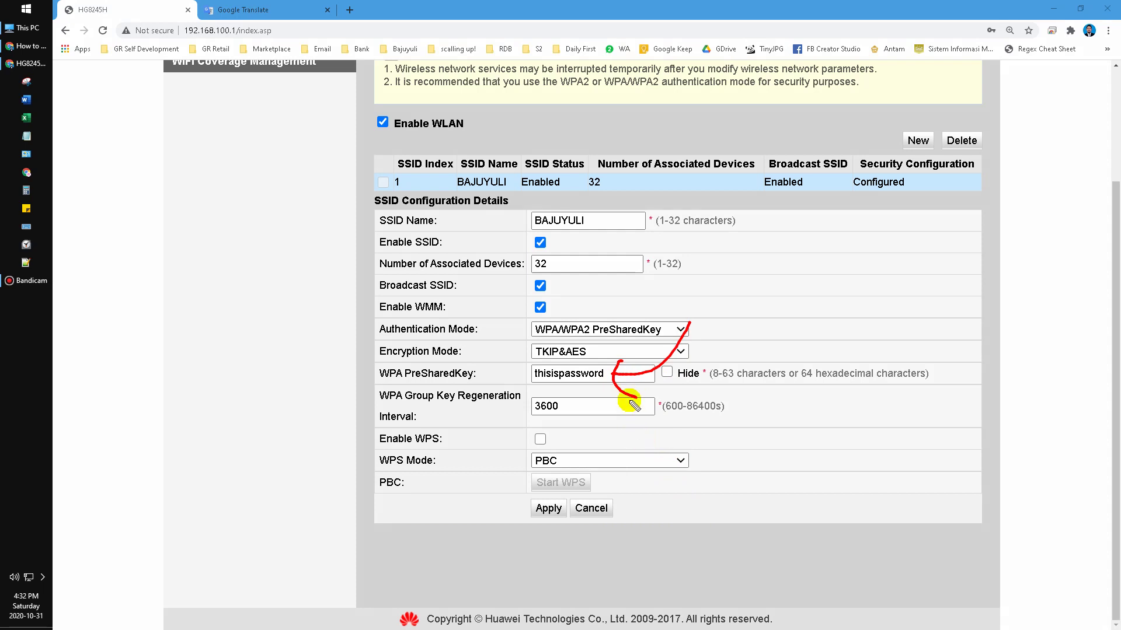
pyautogui.moveTo(678, 343); pyautogui.dragTo(563, 483)
pyautogui.moveTo(565, 440)
pyautogui.mouseDown()
pyautogui.moveTo(554, 493)
pyautogui.moveTo(549, 486)
pyautogui.moveTo(578, 488)
pyautogui.mouseUp()
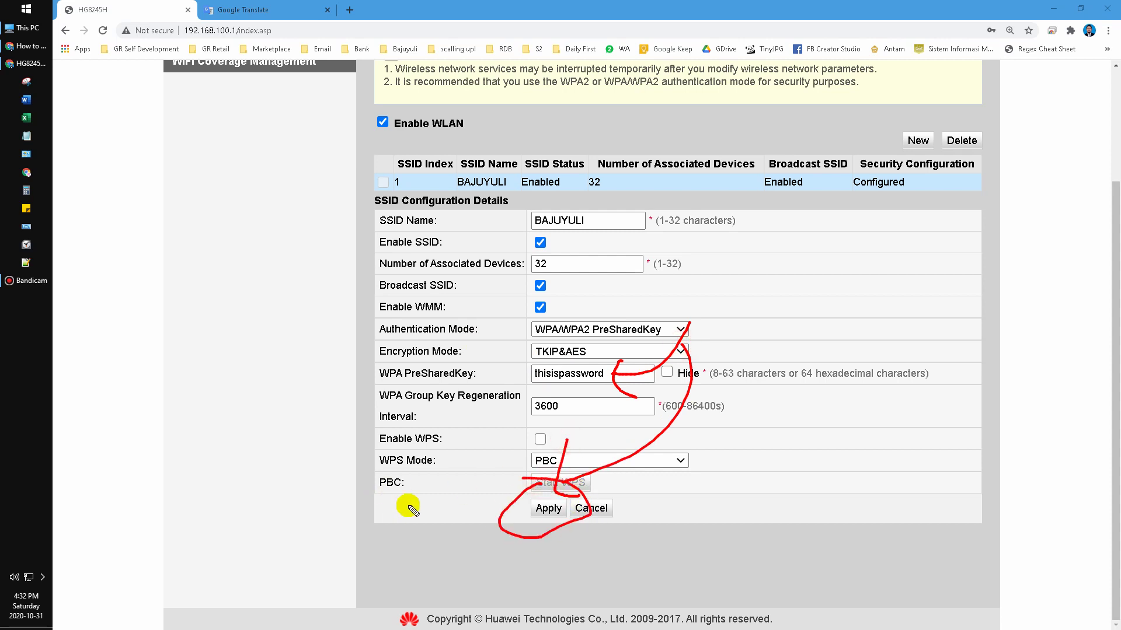